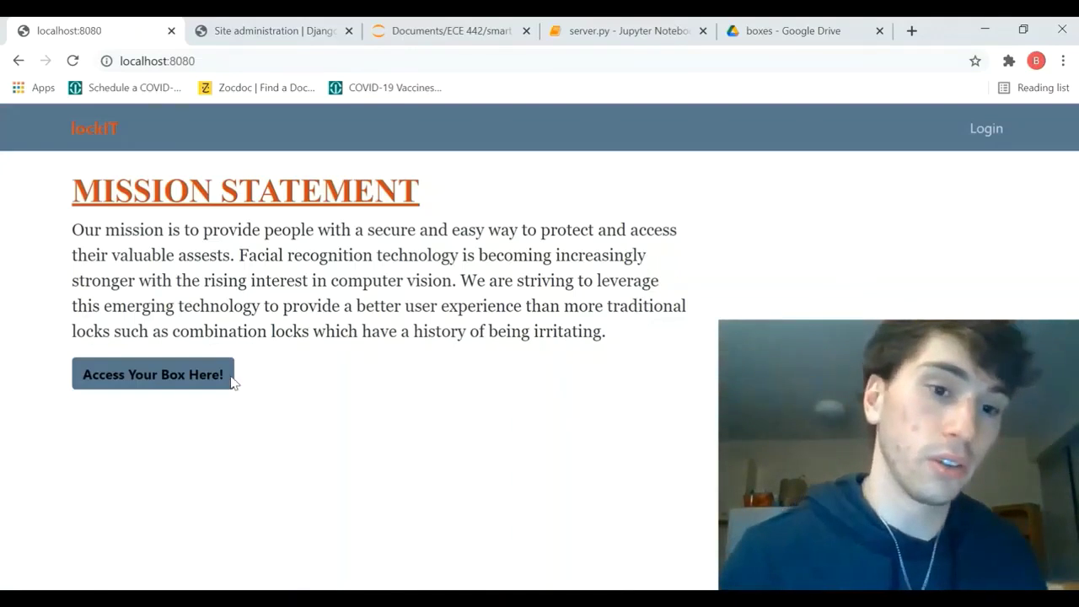
Step: Open the box access page and log in with the username box1 and the account password
left_click(163, 387)
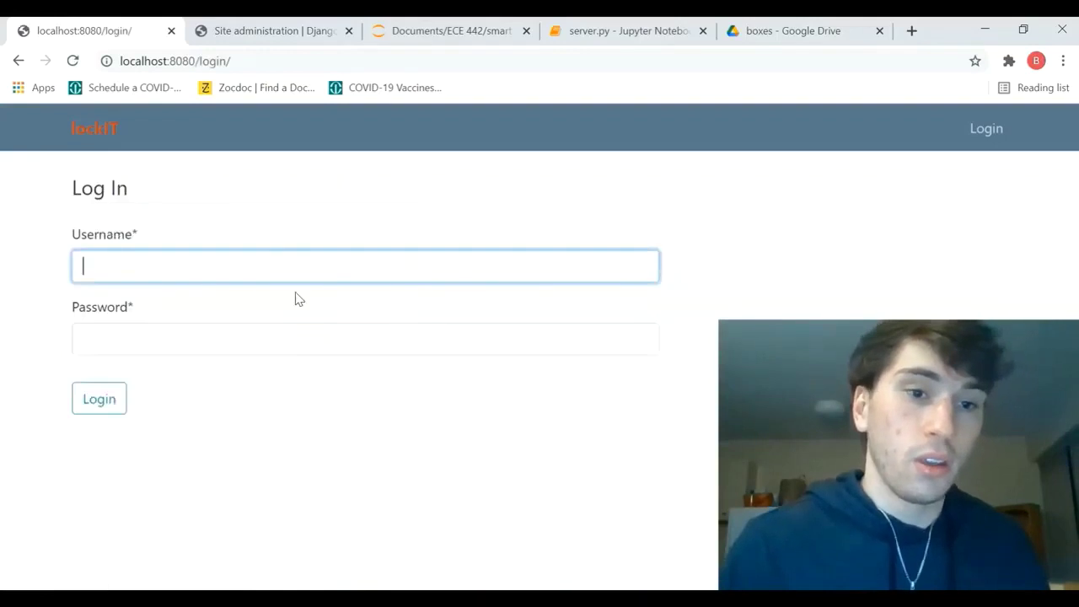
type("box1")
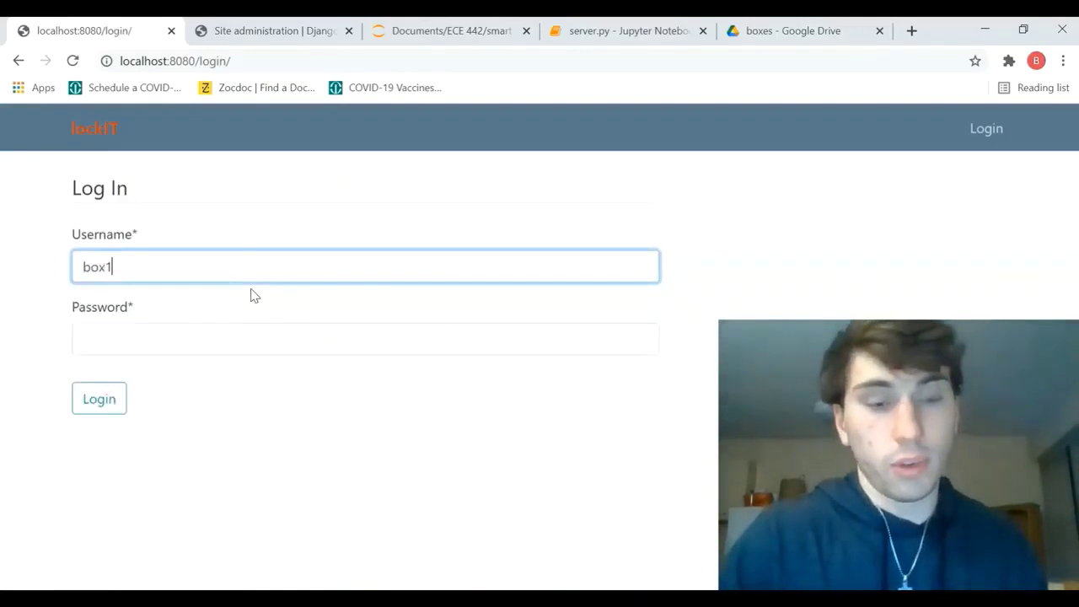
left_click(238, 331)
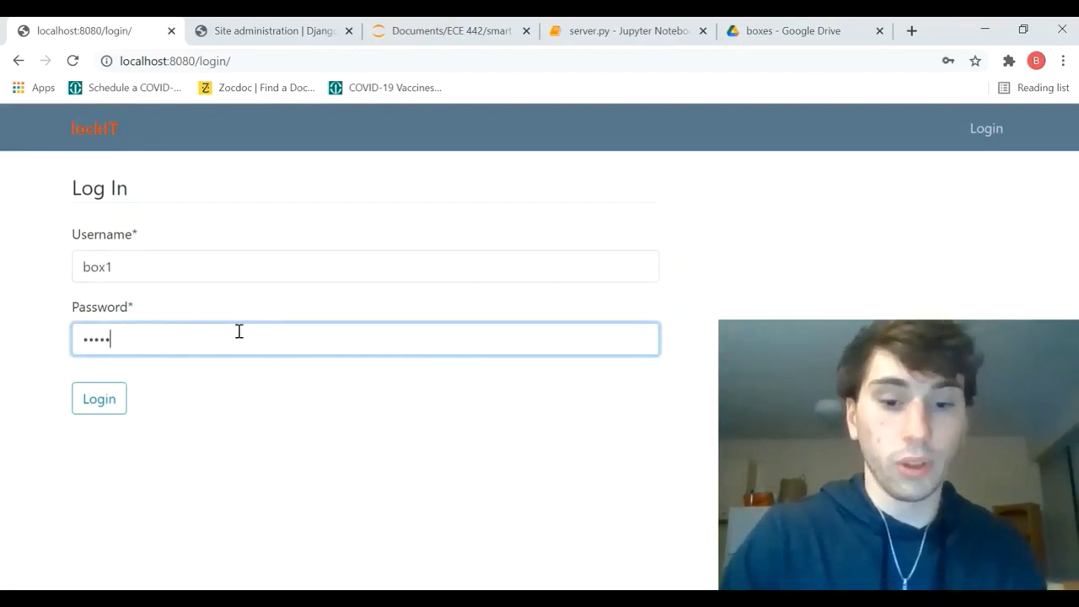
type("•••••••••••")
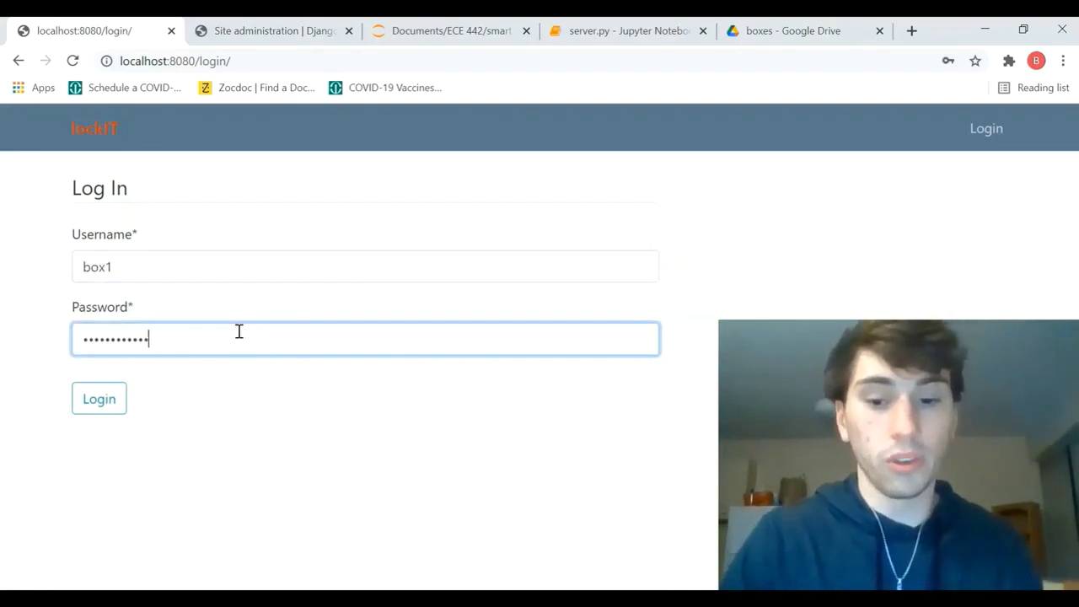
key("Return")
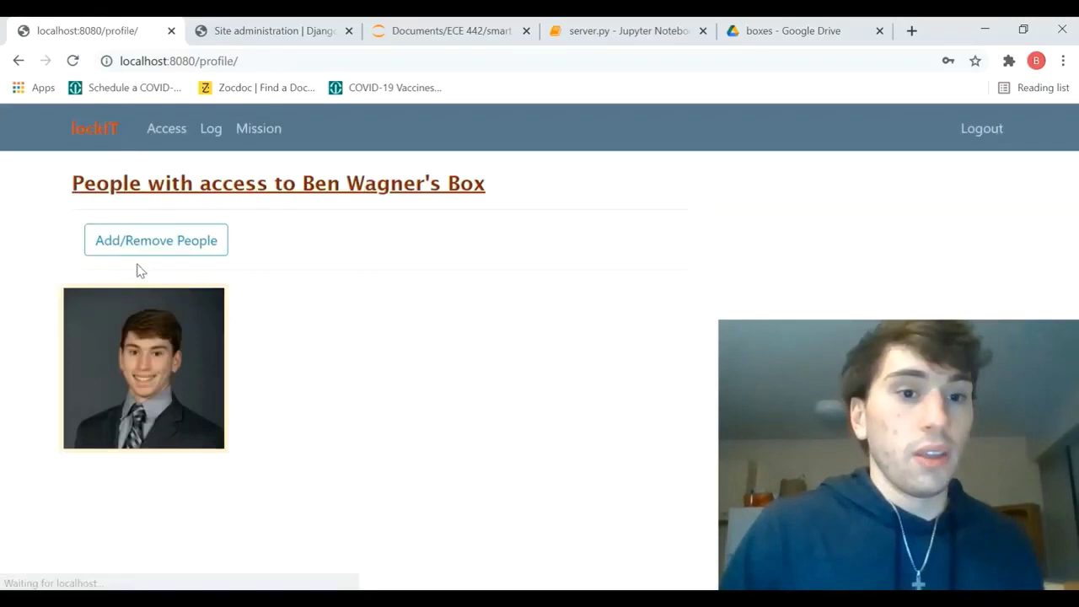
Step: Open the form for adding or removing people, review its image upload slots, and submit the profile update
left_click(149, 239)
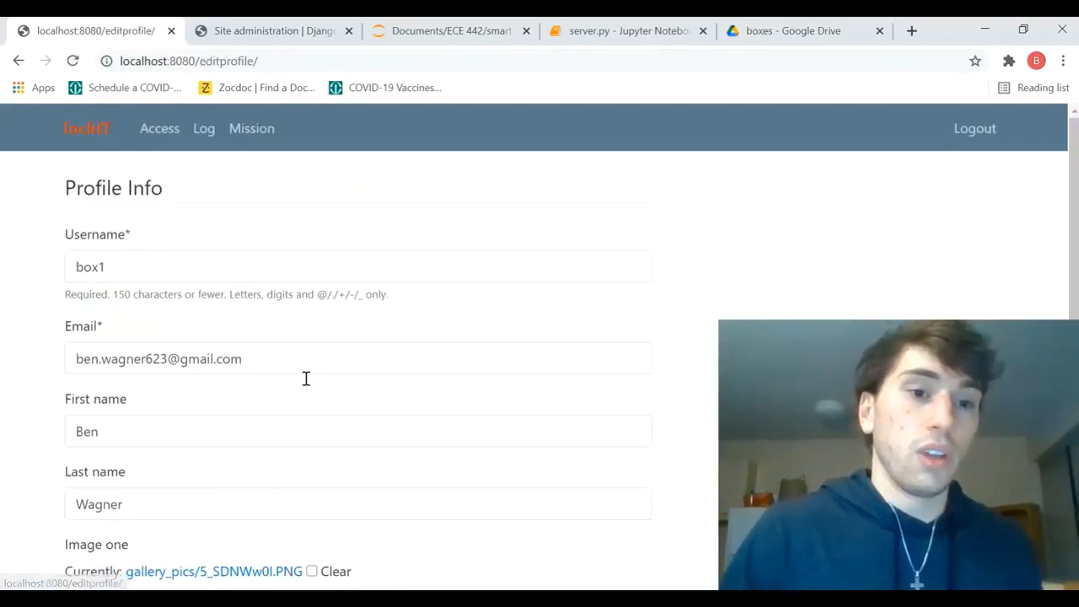
scroll(306, 379, "down", 8)
scroll(306, 384, "up", 3)
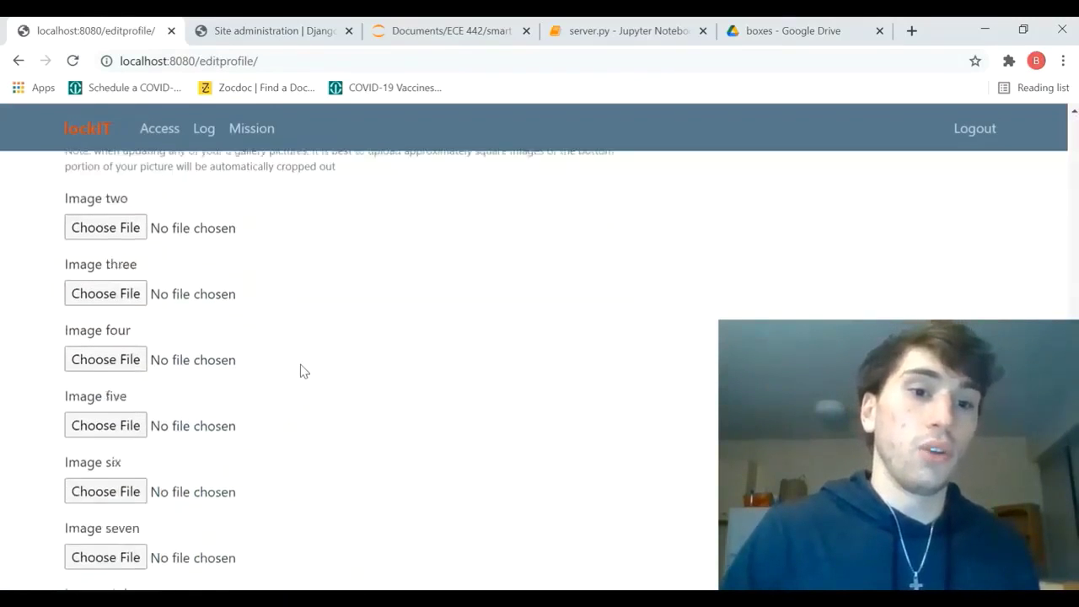
scroll(347, 351, "up", 1)
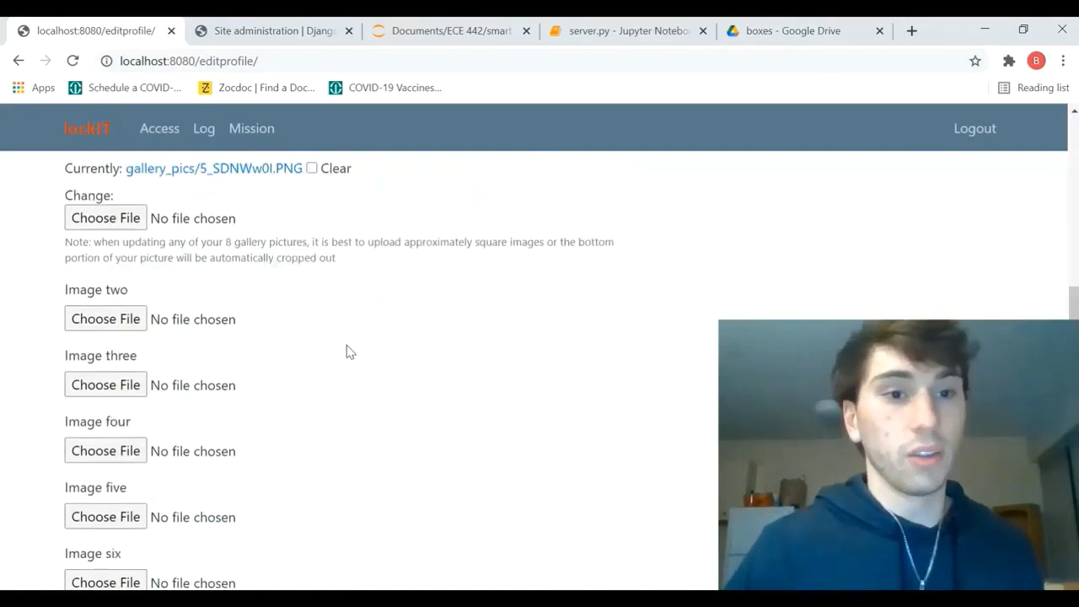
scroll(346, 352, "down", 3)
left_click(118, 570)
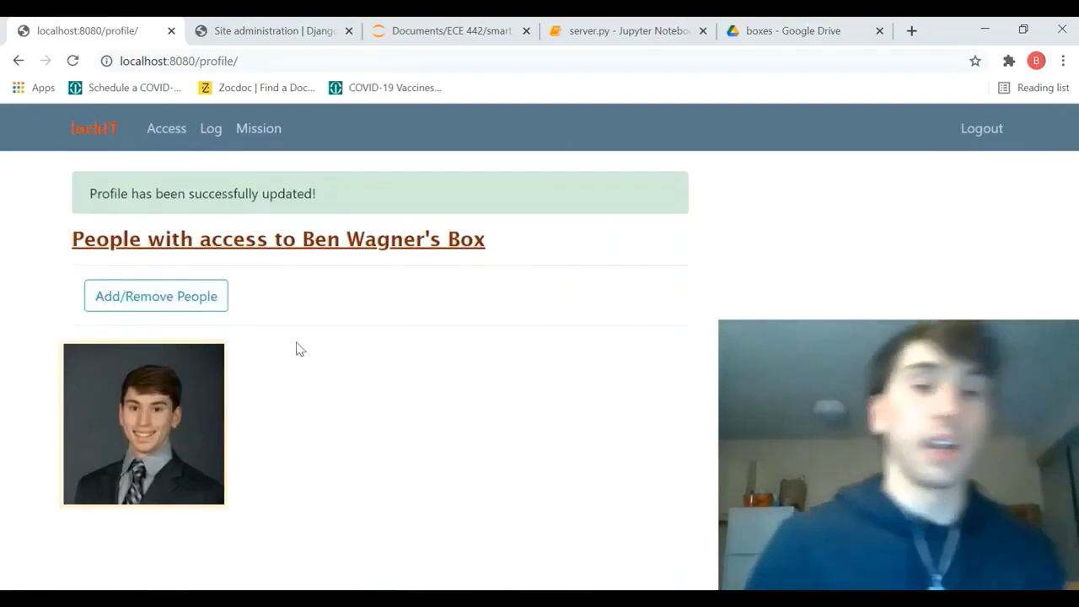
Step: Open the box's time log
left_click(211, 136)
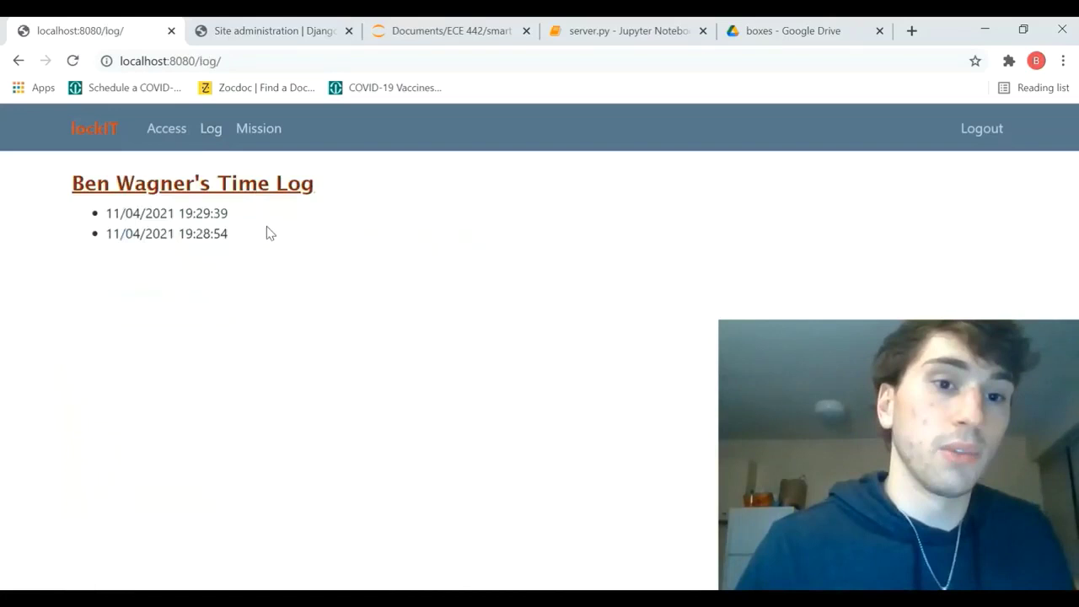
Step: Switch to the Django administration site and open the form for adding a user
key("ctrl+Tab")
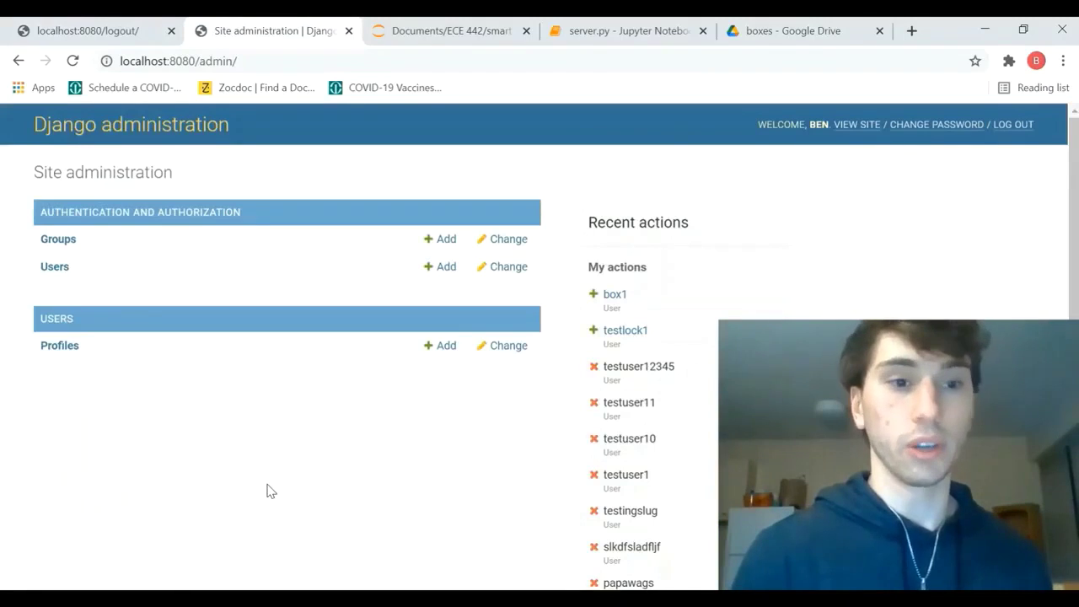
left_click(435, 275)
scroll(250, 309, "down", 1)
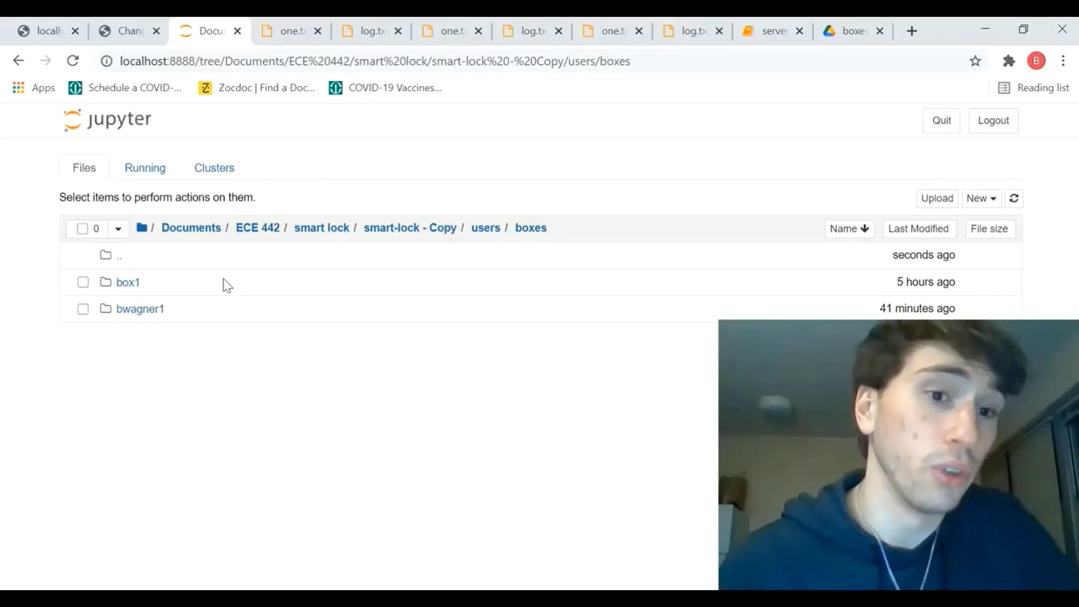
Step: Open log.txt in the box1 folder in Jupyter to view its entries, and return to the file list
left_click(128, 284)
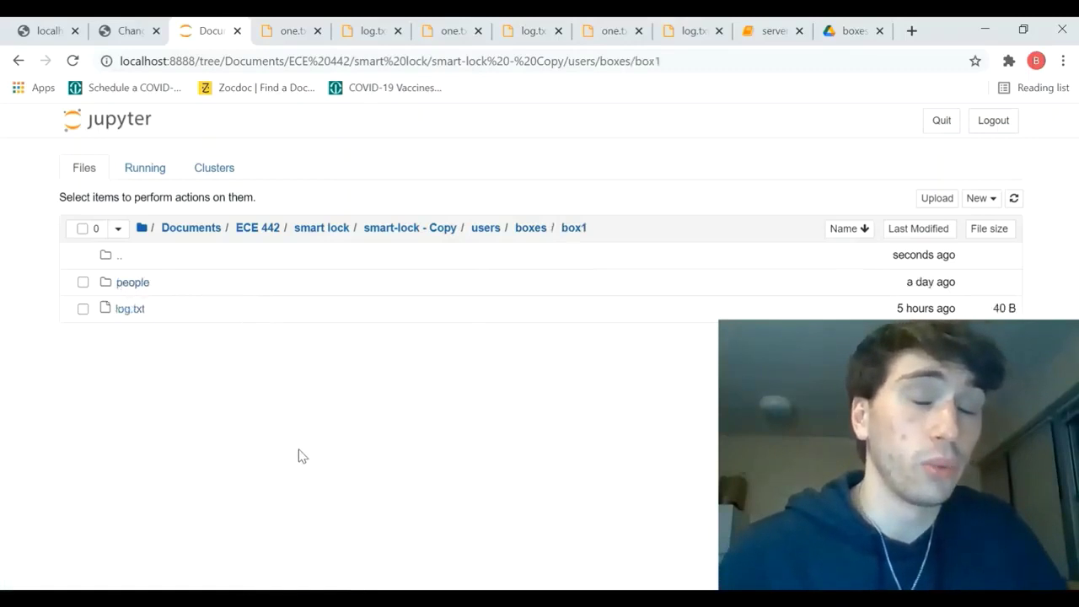
left_click(129, 310)
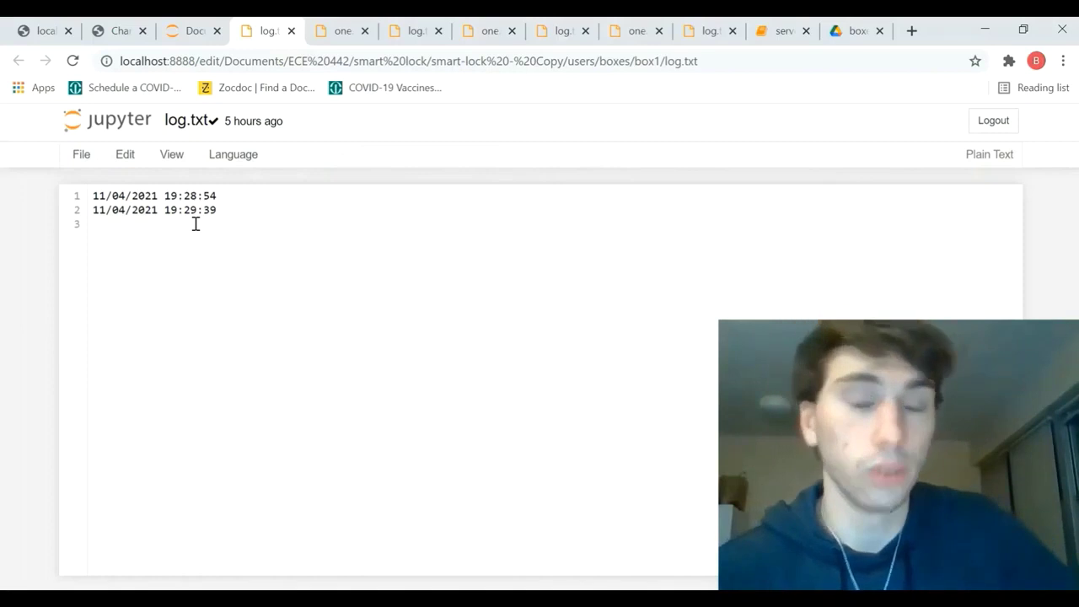
left_click(192, 34)
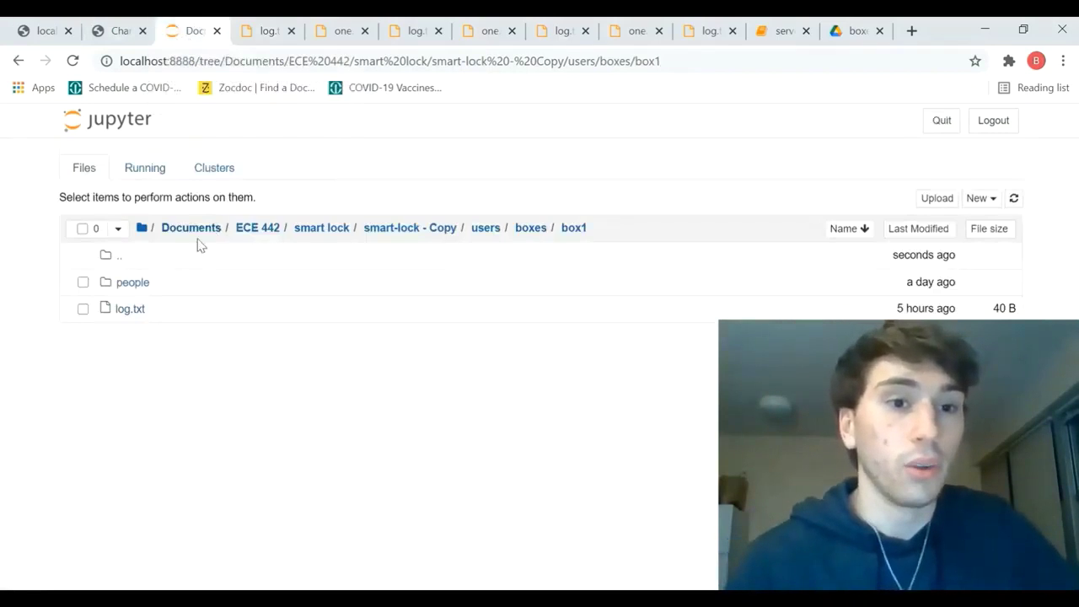
Step: Open one.txt in box1's people folder, examine its numeric face data, and return to the file list
left_click(132, 282)
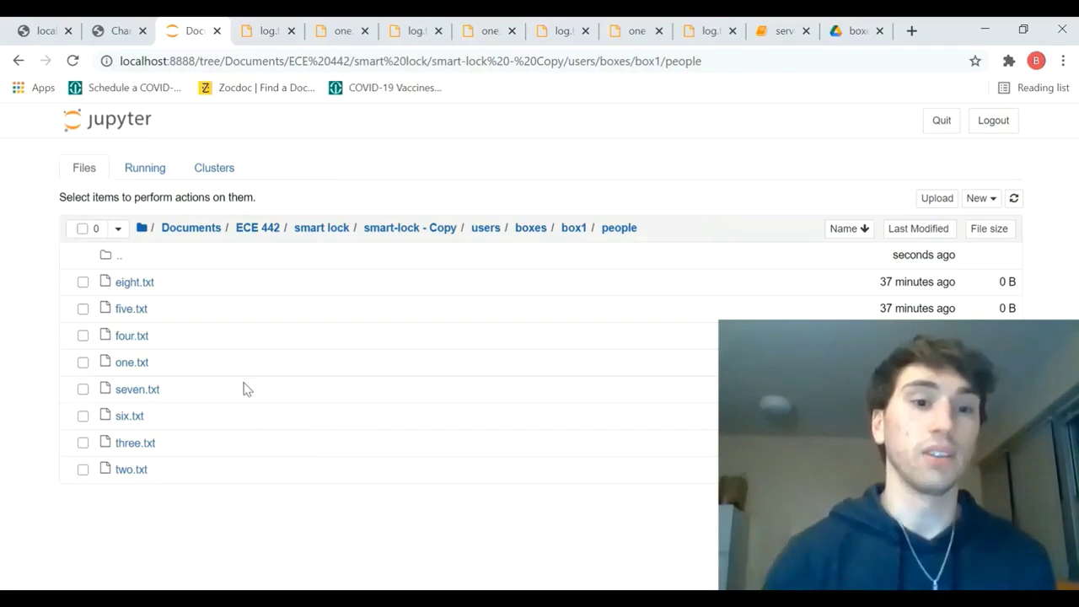
left_click(133, 371)
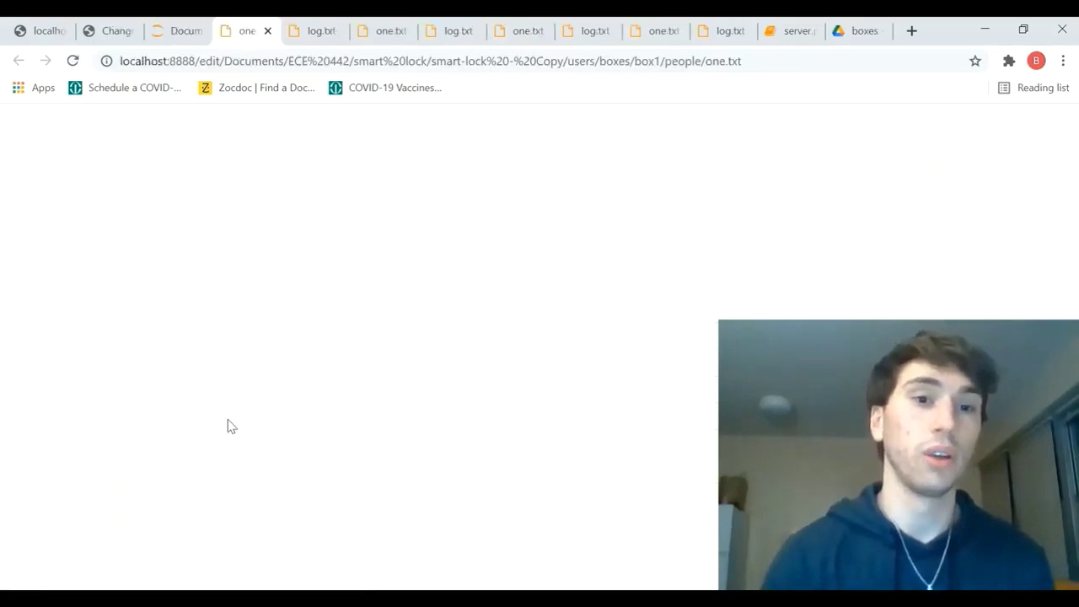
scroll(228, 426, "down", 4)
scroll(227, 419, "down", 9)
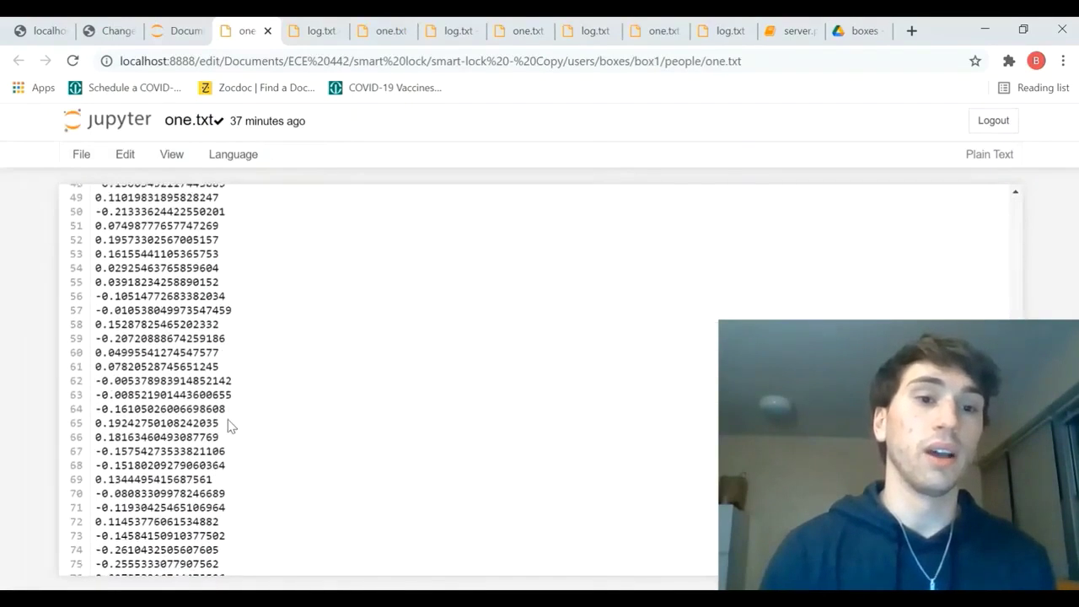
scroll(231, 426, "down", 7)
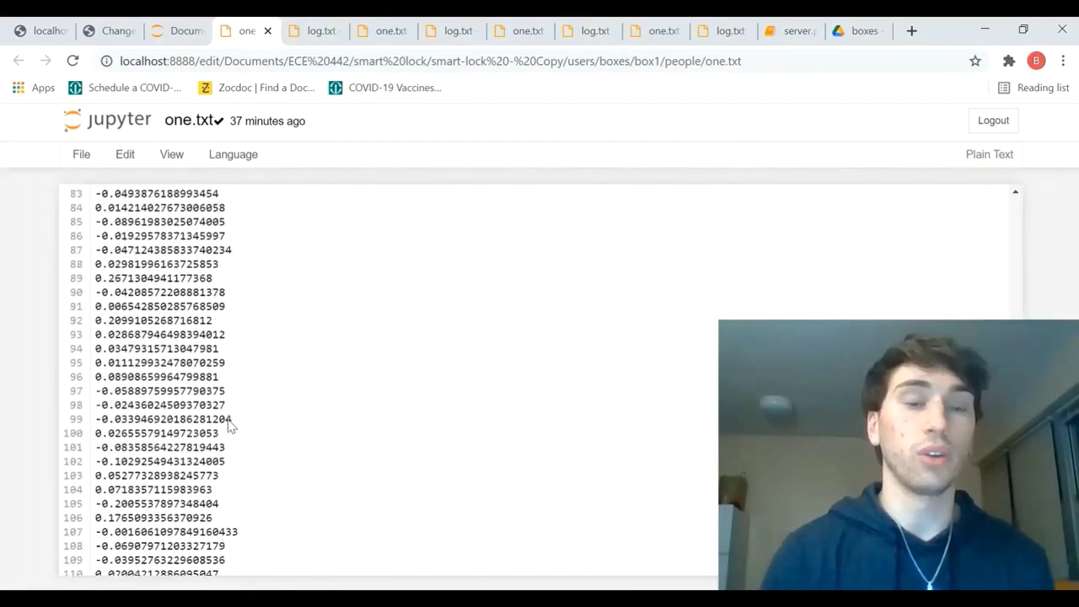
scroll(228, 426, "up", 20)
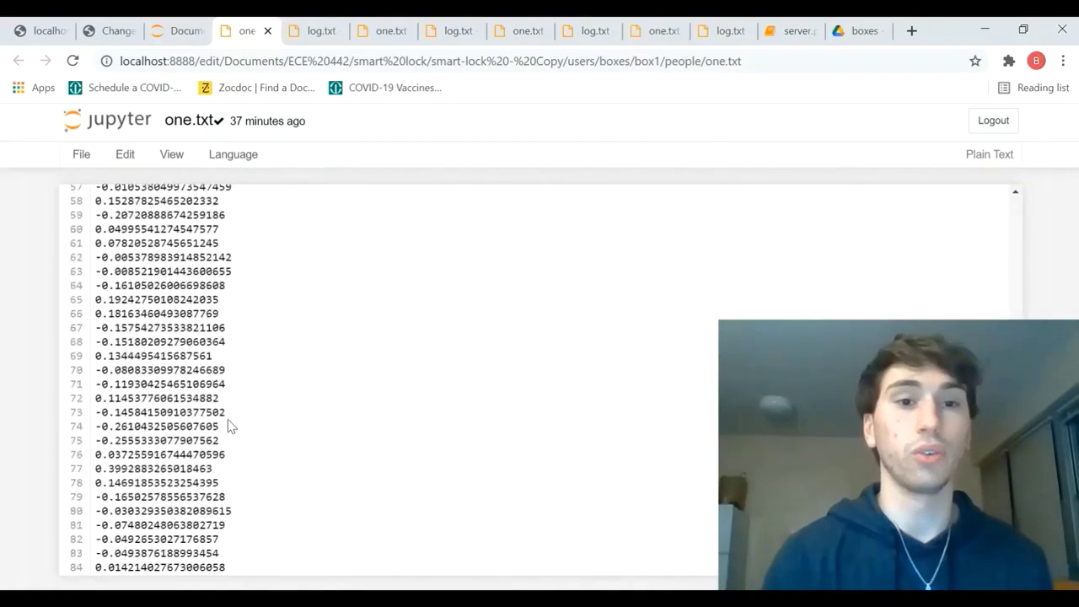
left_click(177, 30)
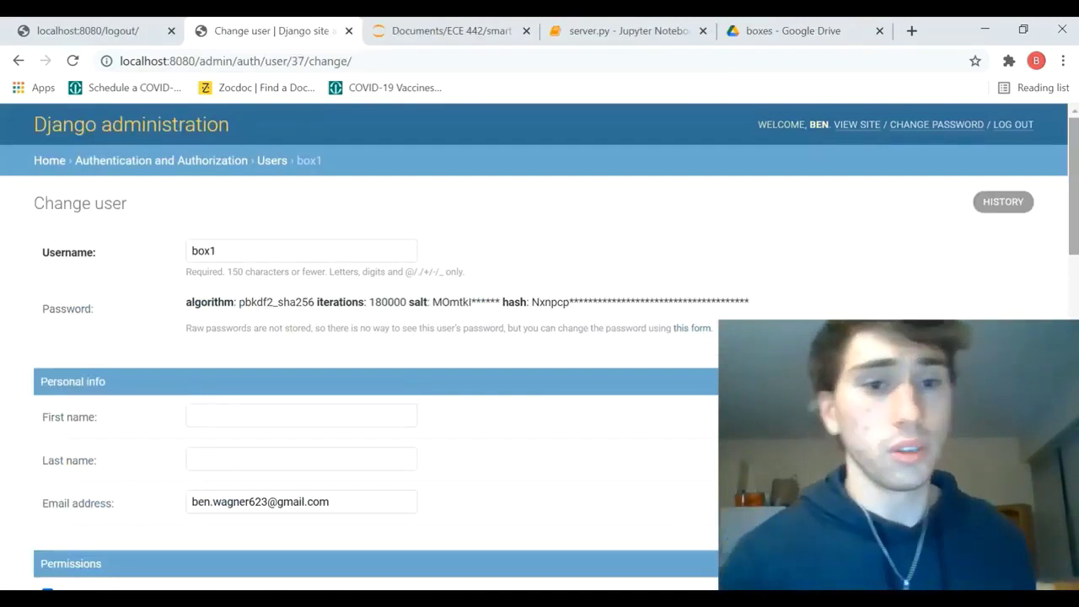
Step: Go back to the Django admin user list, reopen the box1 account, and examine its masked password hash
left_click(19, 61)
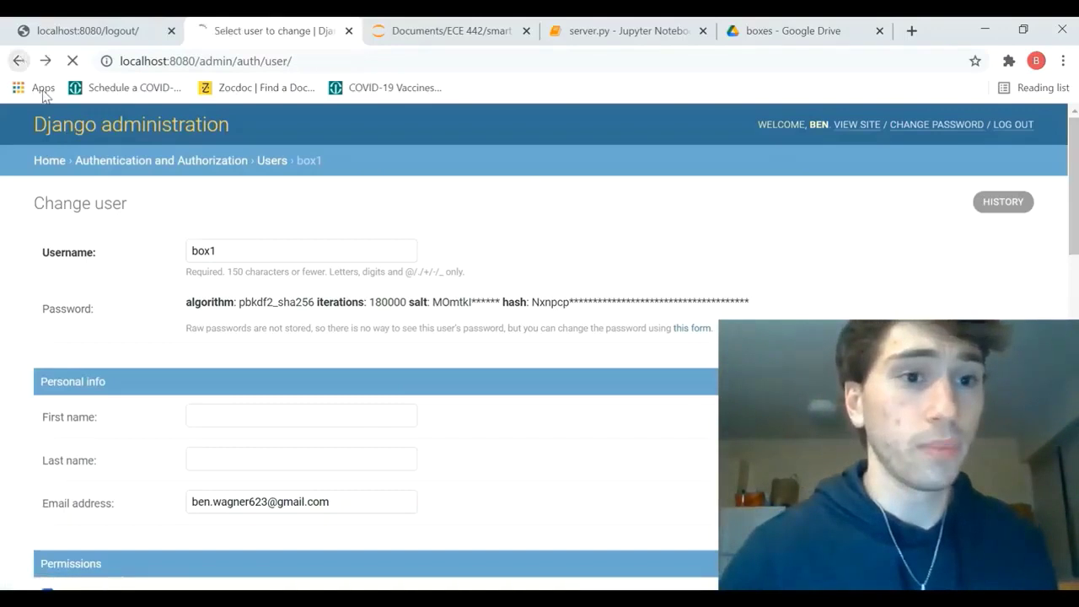
left_click(78, 388)
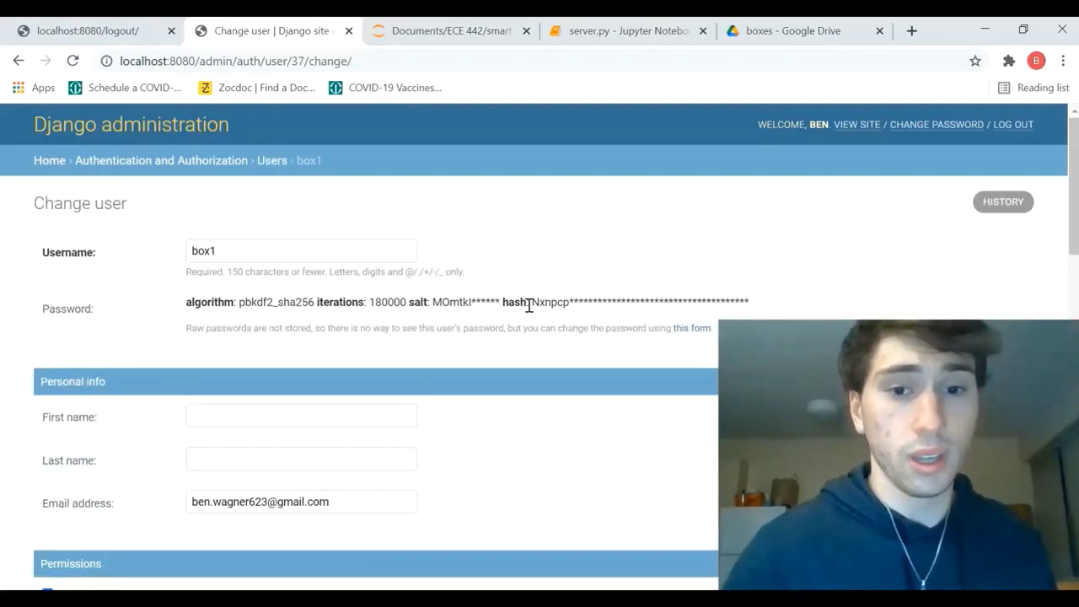
left_click_drag(528, 306, 722, 305)
left_click(721, 305)
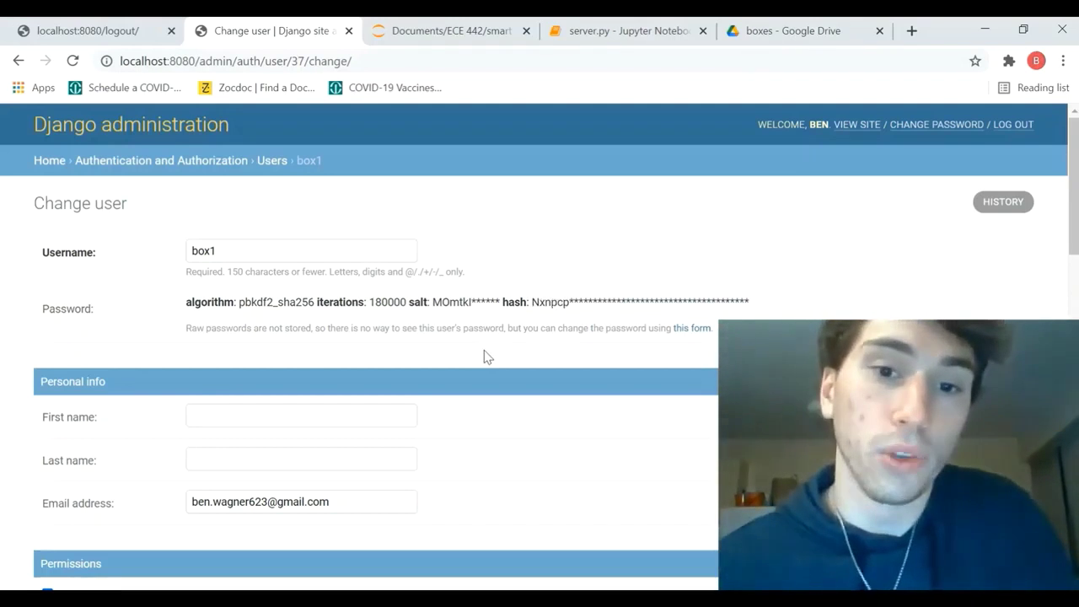
left_click_drag(569, 302, 638, 302)
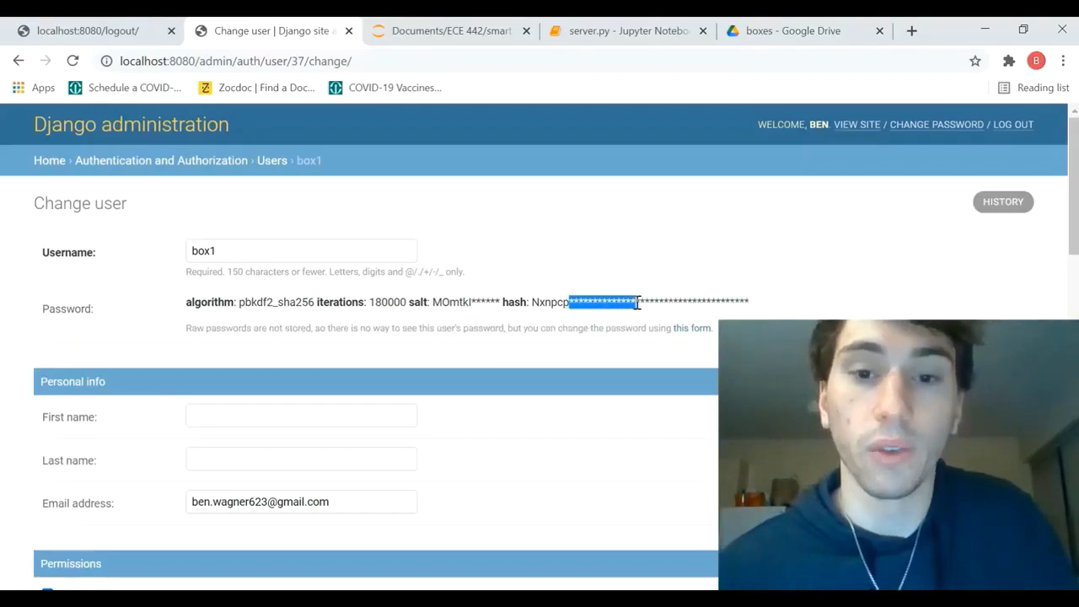
left_click(695, 321)
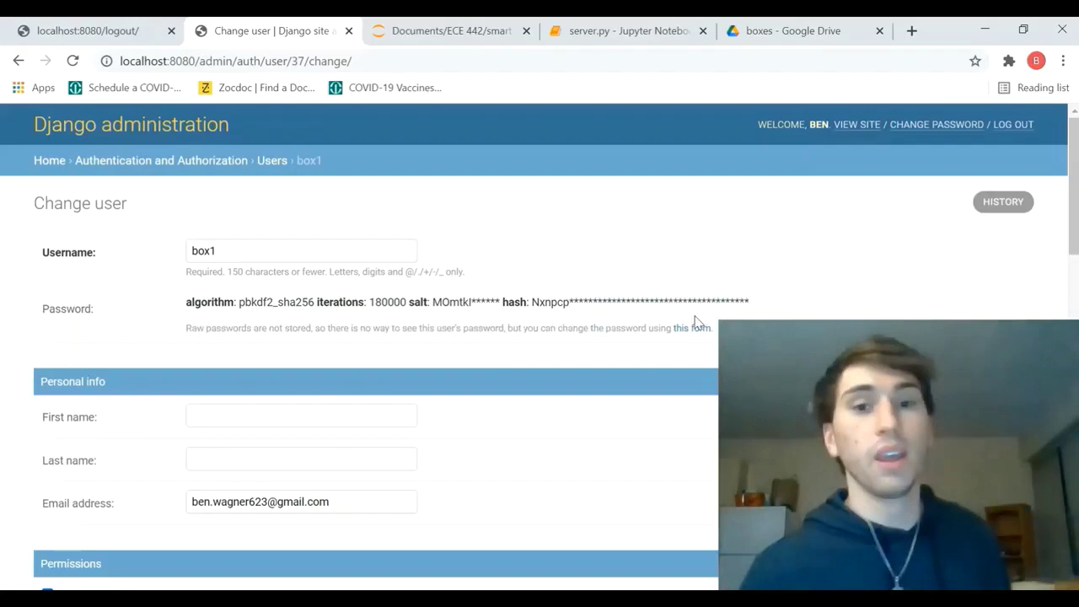